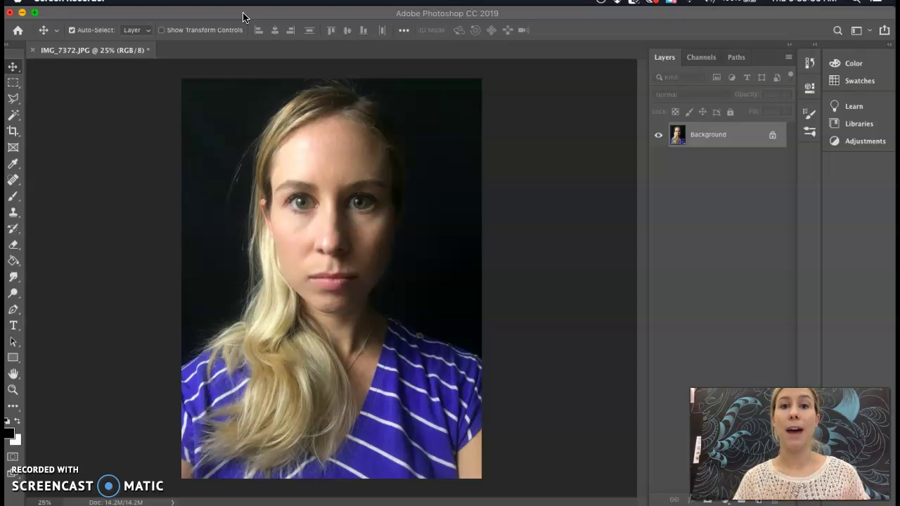
- Bring Photoshop to the front and look at the File menu without choosing anything
{"action": "left_click", "coordinate": [110, 22]}
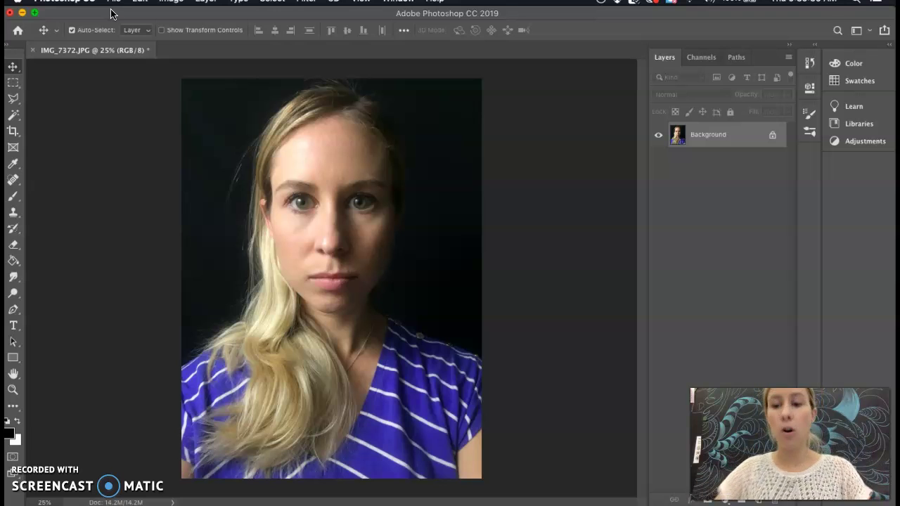
{"action": "left_click", "coordinate": [115, 2]}
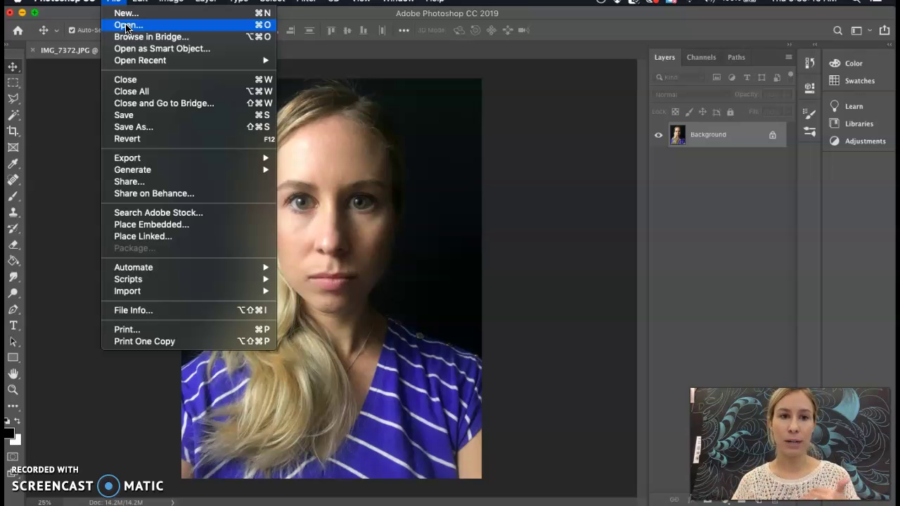
{"action": "left_click", "coordinate": [322, 30]}
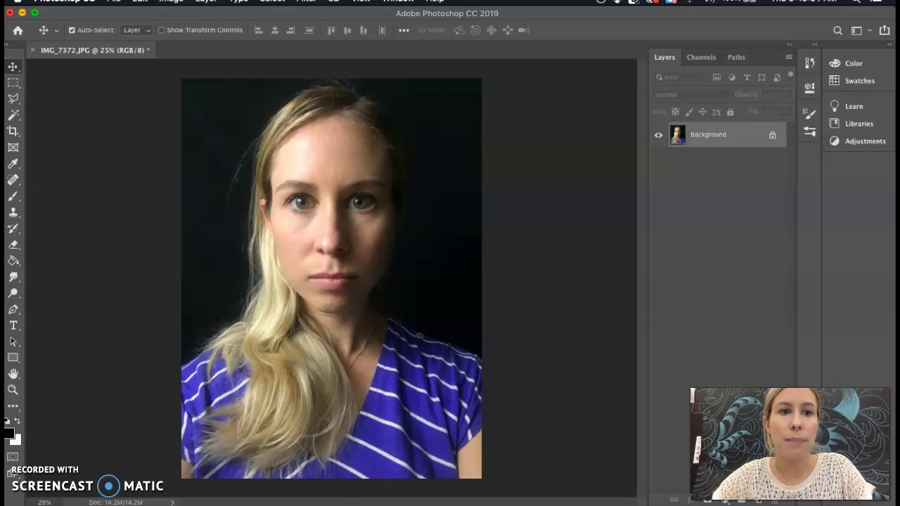
- Add a Levels 1 adjustment layer above Background and float its Properties panel
{"action": "left_click", "coordinate": [206, 0]}
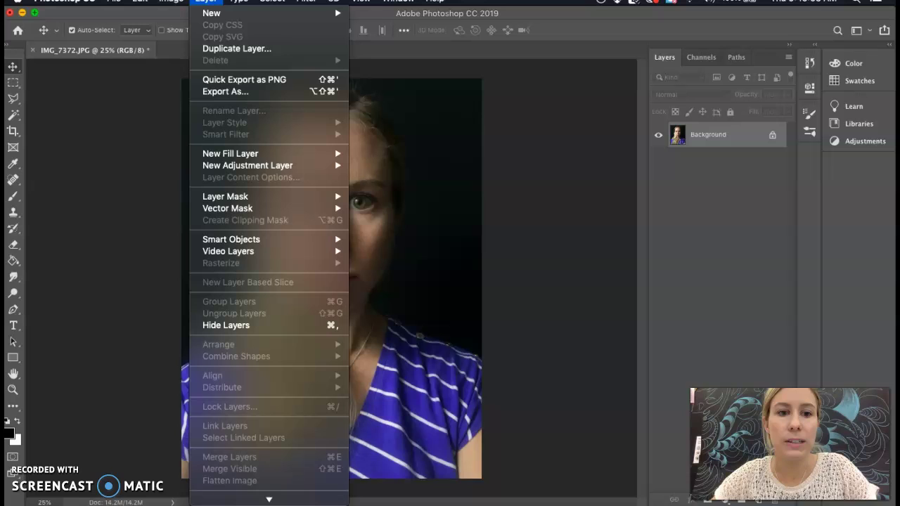
{"action": "mouse_move", "coordinate": [246, 165]}
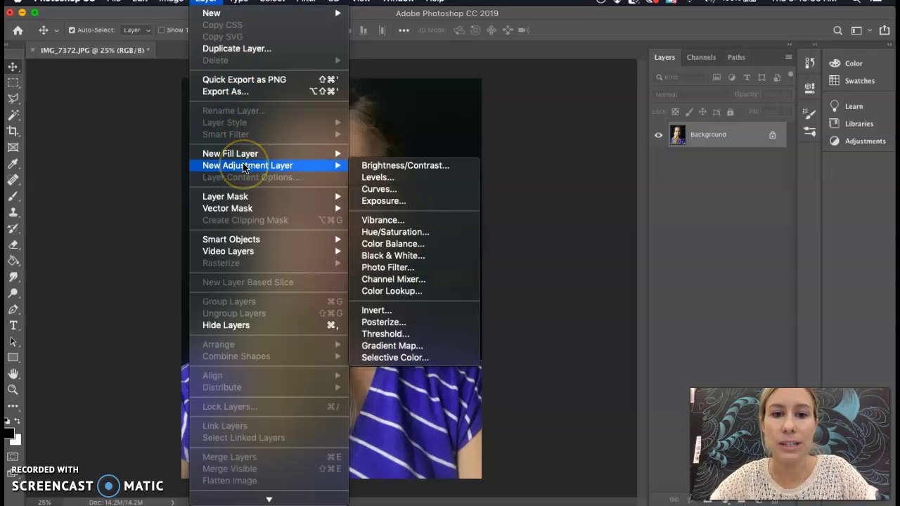
{"action": "left_click", "coordinate": [369, 177]}
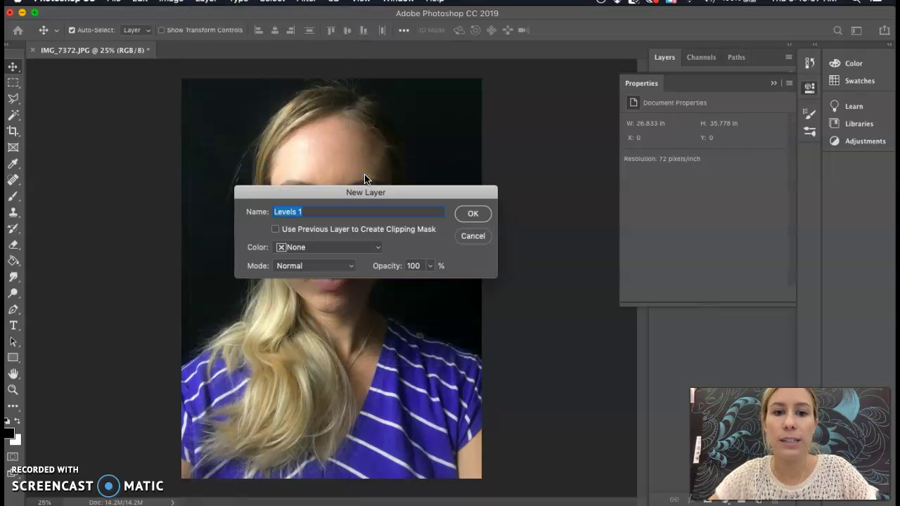
{"action": "left_click", "coordinate": [474, 215]}
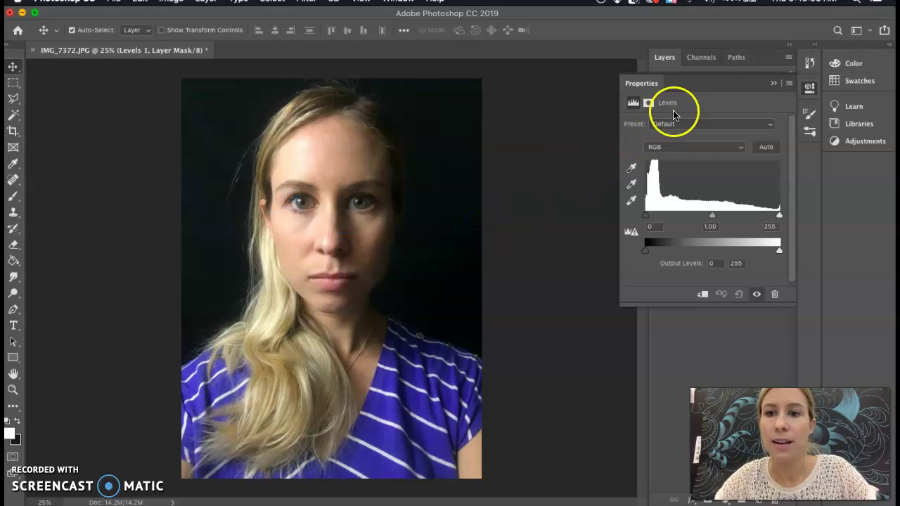
{"action": "left_click_drag", "start_coordinate": [705, 83], "coordinate": [585, 80]}
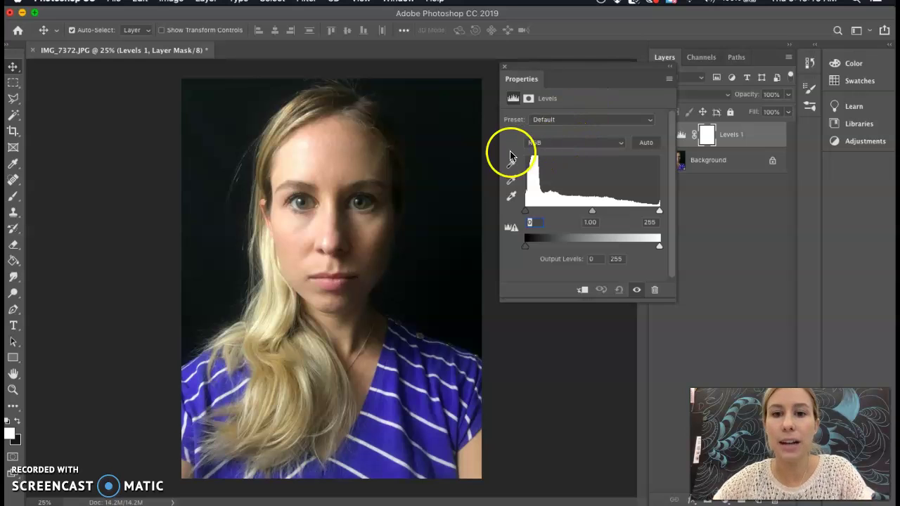
- Switch the Levels 1 adjustment from RGB to the Red channel
{"action": "left_click", "coordinate": [536, 142]}
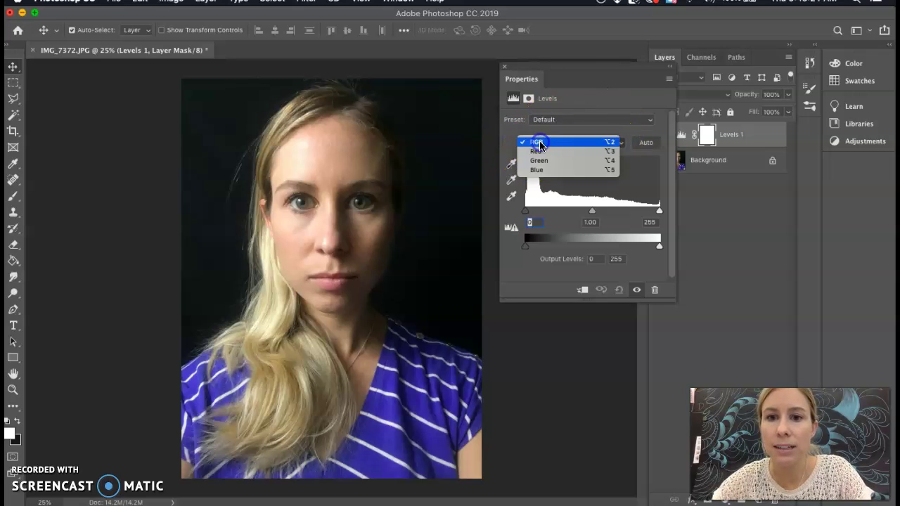
{"action": "left_click", "coordinate": [538, 152]}
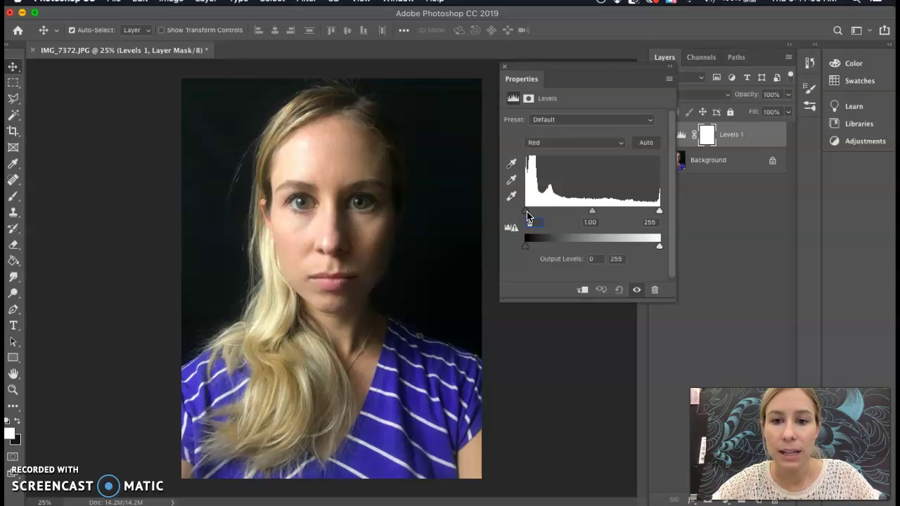
- Test the Red black point against shadow clipping, leaving it at 0
{"action": "left_click_drag", "start_coordinate": [527, 214], "coordinate": [521, 214]}
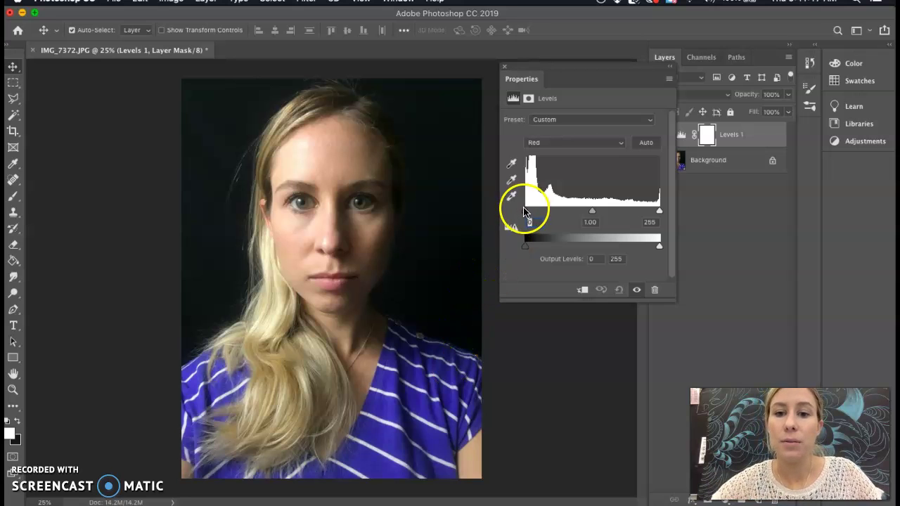
{"action": "left_click", "coordinate": [527, 213]}
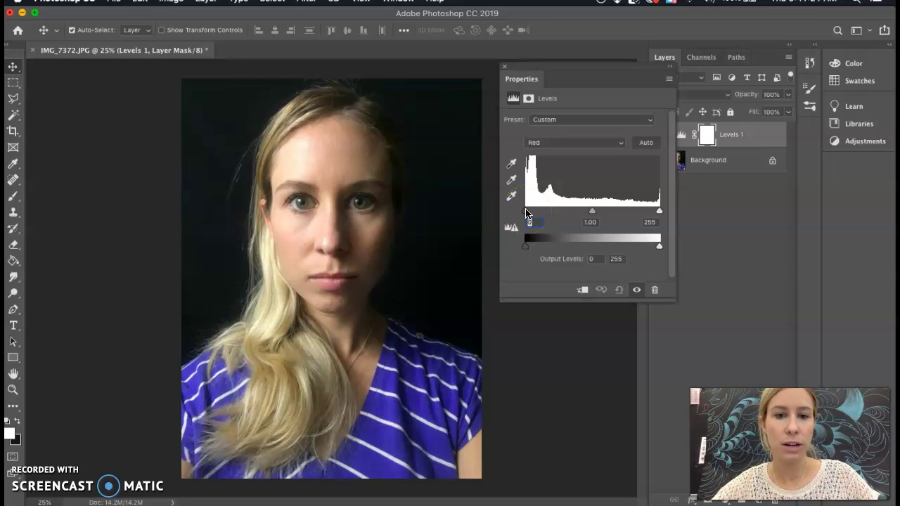
{"action": "mouse_move", "coordinate": [527, 213]}
{"action": "left_mouse_down"}
{"action": "mouse_move", "coordinate": [516, 216]}
{"action": "mouse_move", "coordinate": [532, 215]}
{"action": "left_mouse_up"}
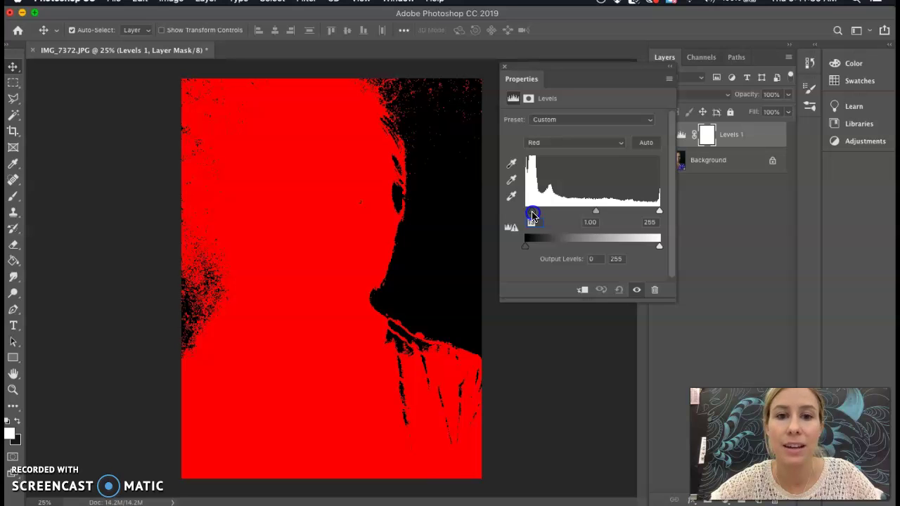
{"action": "mouse_move", "coordinate": [532, 215]}
{"action": "left_mouse_down"}
{"action": "mouse_move", "coordinate": [513, 217]}
{"action": "mouse_move", "coordinate": [531, 221]}
{"action": "left_mouse_up"}
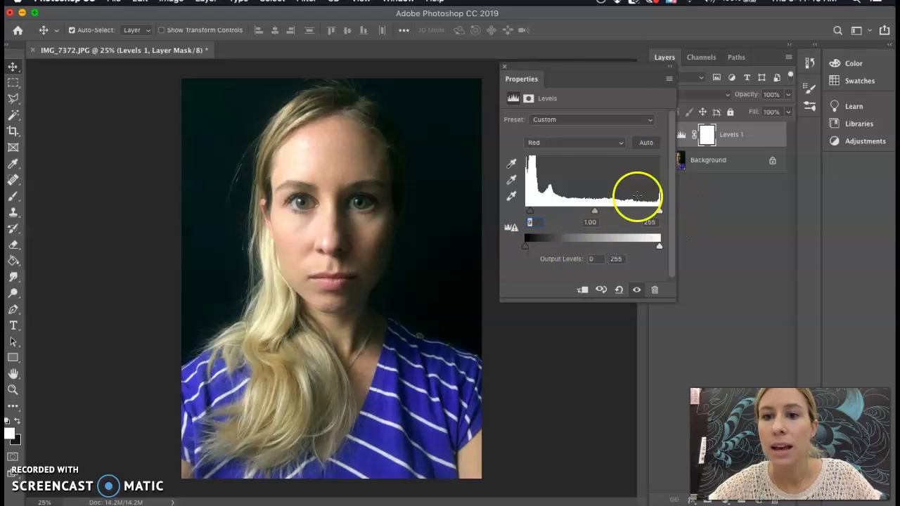
- Pull the Red white input point in to 254 while previewing highlight clipping
{"action": "left_click_drag", "start_coordinate": [643, 202], "coordinate": [659, 211]}
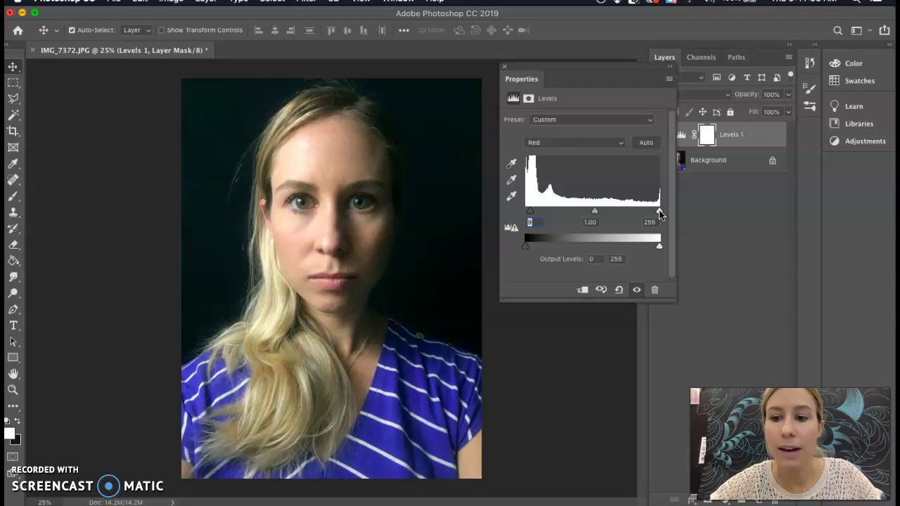
{"action": "left_click", "coordinate": [659, 211], "text": "alt"}
{"action": "mouse_move", "coordinate": [659, 212]}
{"action": "left_mouse_down"}
{"action": "mouse_move", "coordinate": [623, 209]}
{"action": "mouse_move", "coordinate": [676, 215]}
{"action": "mouse_move", "coordinate": [651, 215]}
{"action": "mouse_move", "coordinate": [671, 222]}
{"action": "mouse_move", "coordinate": [659, 218]}
{"action": "left_mouse_up"}
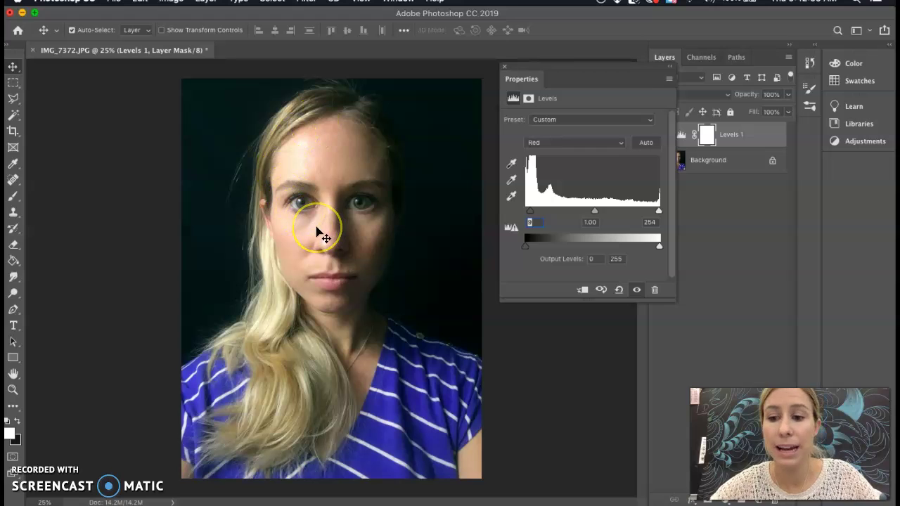
- Switch Levels to the Green channel and set its input points to 11 and 240
{"action": "left_click", "coordinate": [560, 143]}
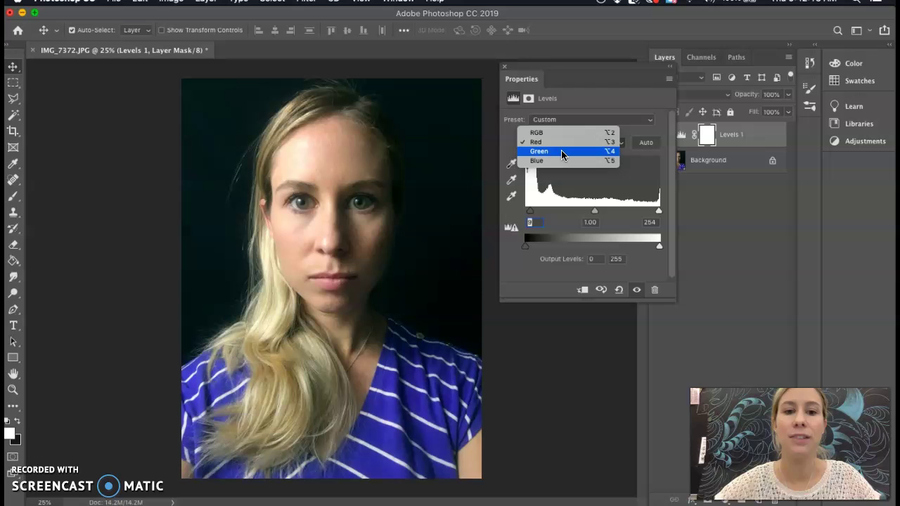
{"action": "left_click", "coordinate": [561, 151]}
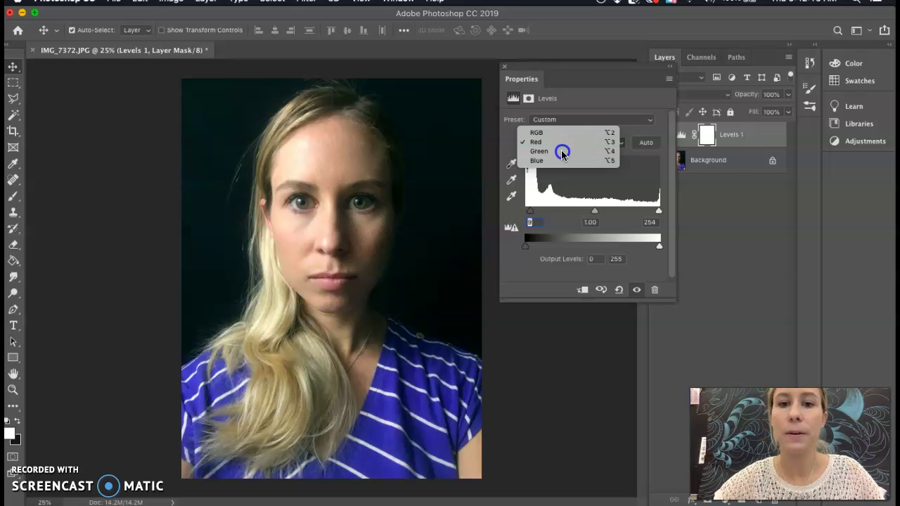
{"action": "left_click", "coordinate": [527, 212]}
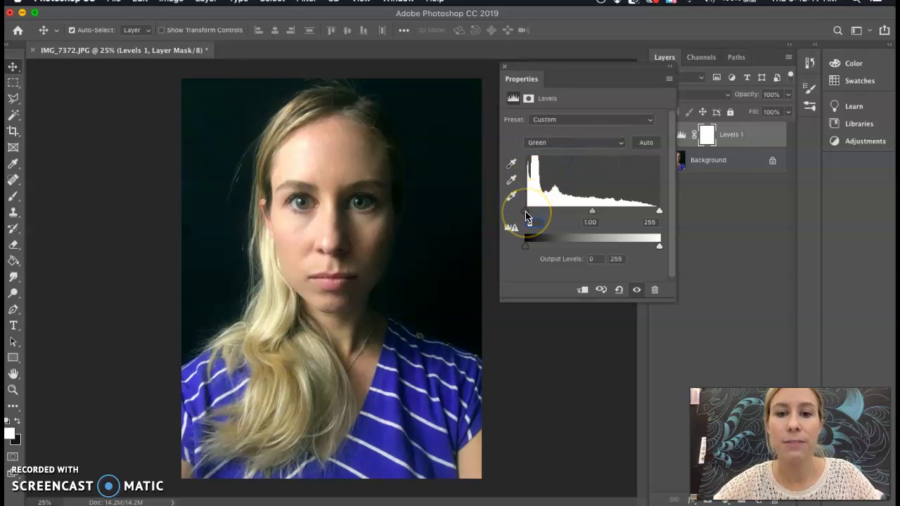
{"action": "mouse_move", "coordinate": [528, 216]}
{"action": "left_mouse_down"}
{"action": "mouse_move", "coordinate": [520, 212]}
{"action": "mouse_move", "coordinate": [531, 218]}
{"action": "left_mouse_up"}
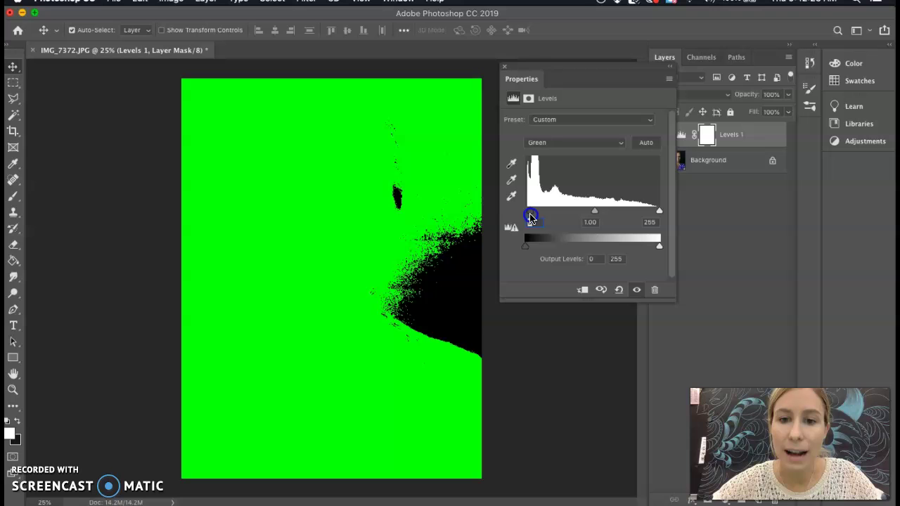
{"action": "left_click_drag", "start_coordinate": [531, 217], "coordinate": [532, 218]}
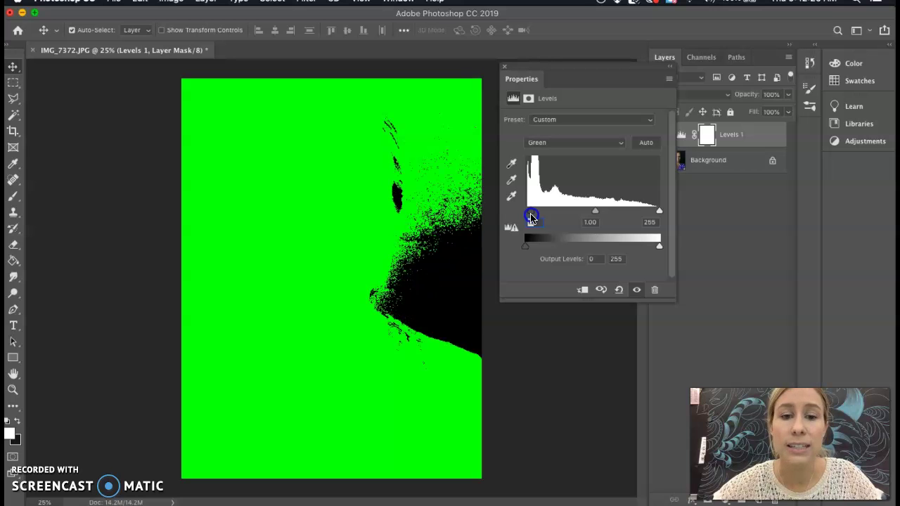
{"action": "left_click_drag", "start_coordinate": [532, 218], "coordinate": [532, 217]}
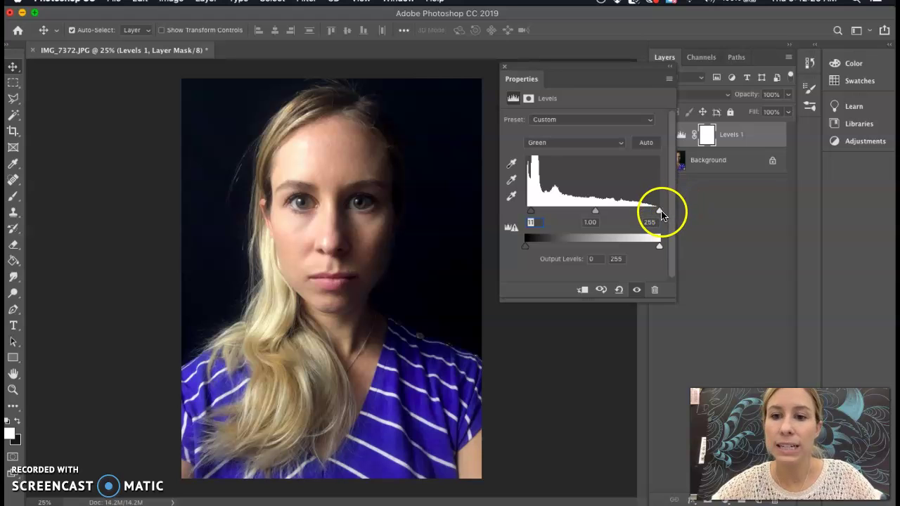
{"action": "left_click_drag", "start_coordinate": [661, 213], "coordinate": [652, 215]}
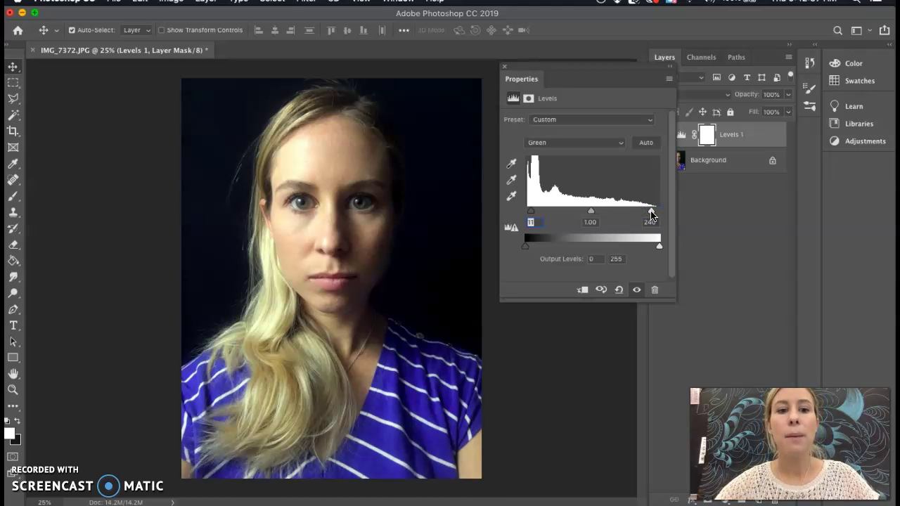
{"action": "left_click", "coordinate": [593, 145]}
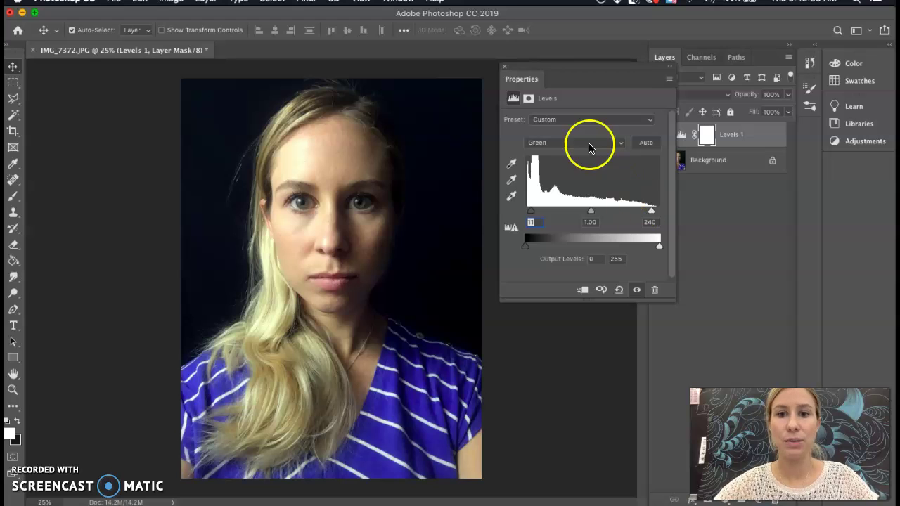
- Select the Blue channel, nudge its black point up and set the white input to 223
{"action": "left_click", "coordinate": [579, 153]}
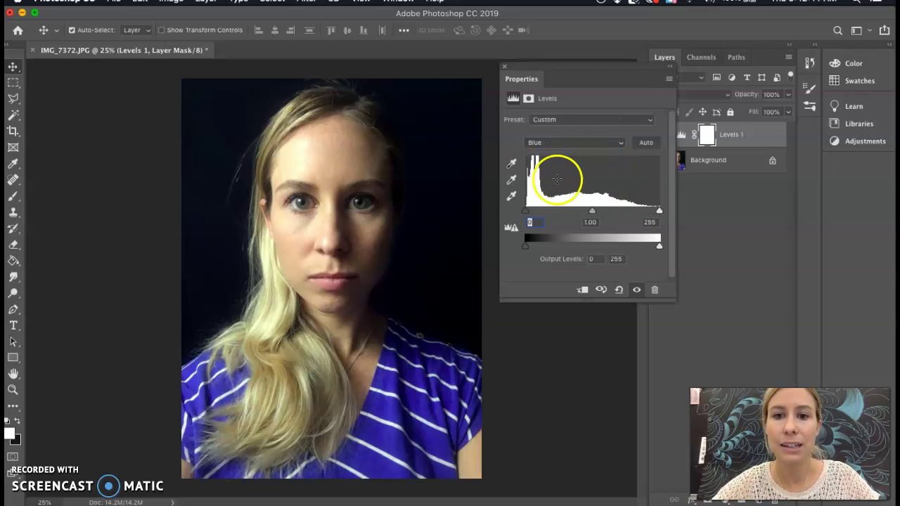
{"action": "left_click_drag", "start_coordinate": [524, 215], "coordinate": [529, 215]}
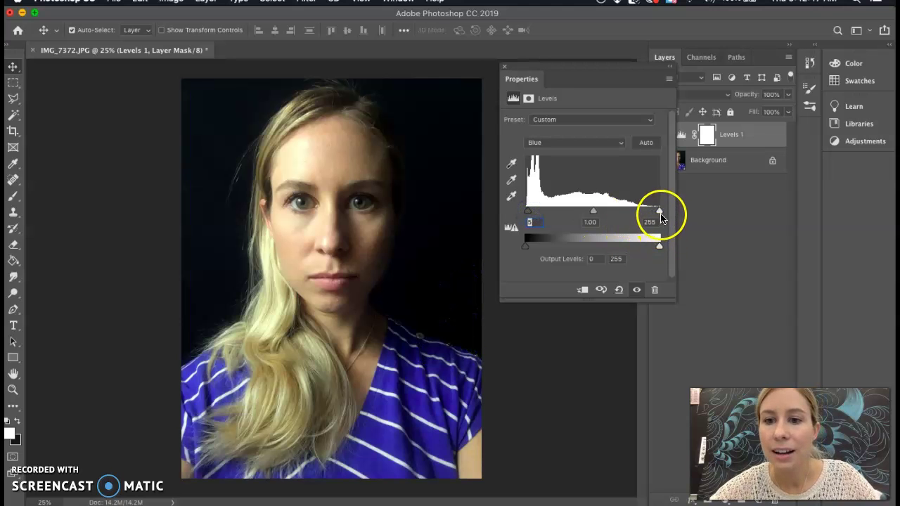
{"action": "left_click_drag", "start_coordinate": [658, 211], "coordinate": [644, 212]}
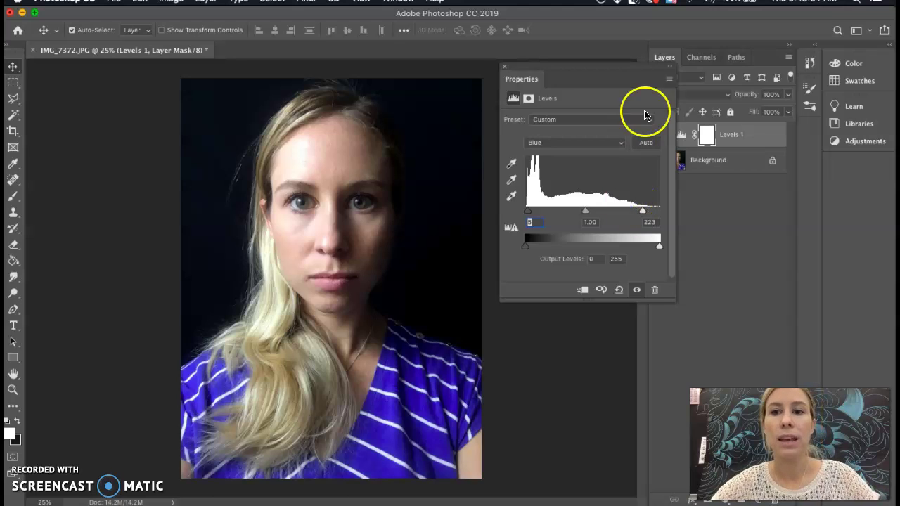
{"action": "left_click", "coordinate": [503, 68]}
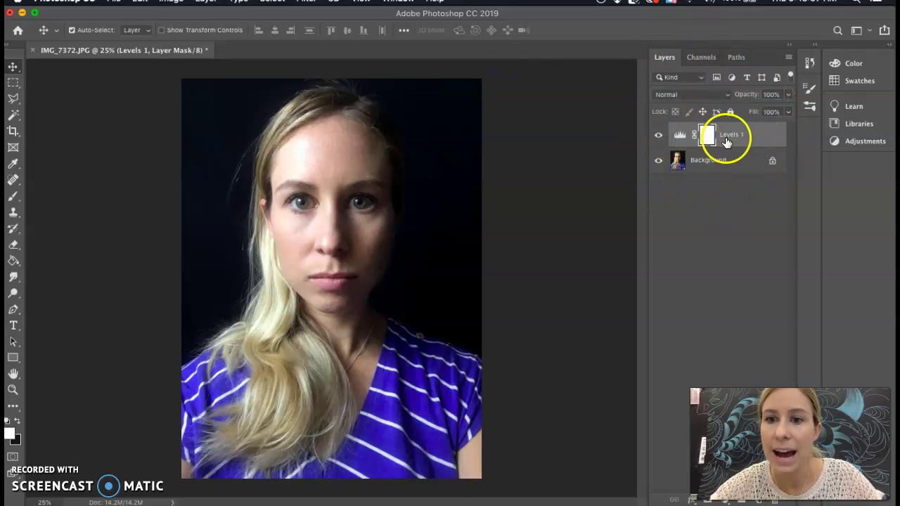
{"action": "left_click", "coordinate": [658, 136]}
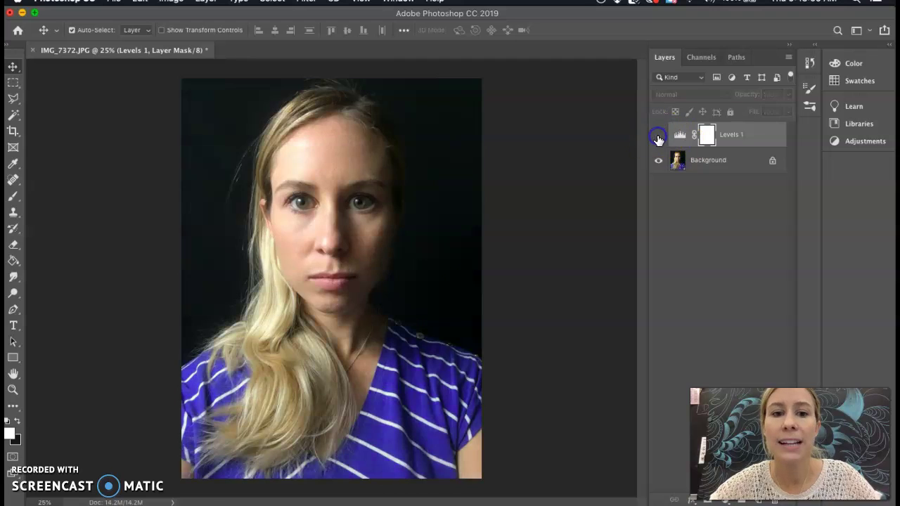
{"action": "left_click", "coordinate": [657, 137]}
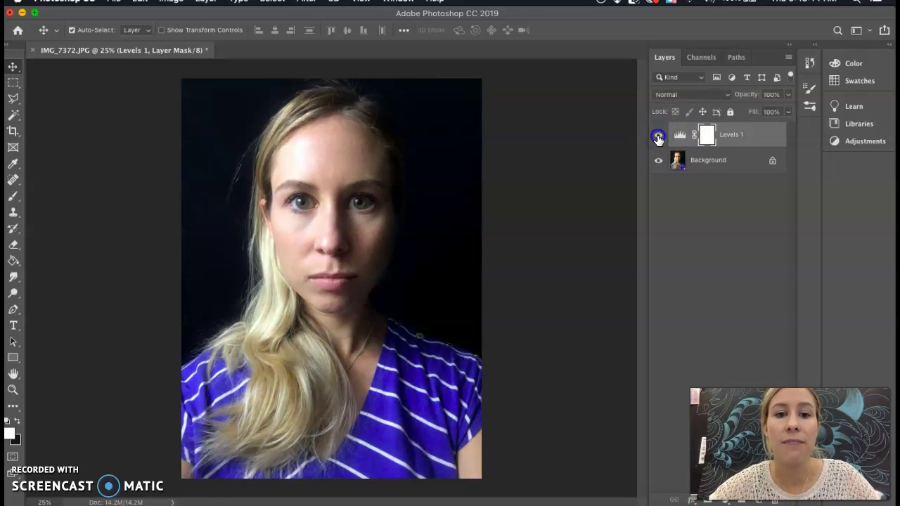
{"action": "left_click", "coordinate": [658, 138]}
{"action": "left_click", "coordinate": [658, 137]}
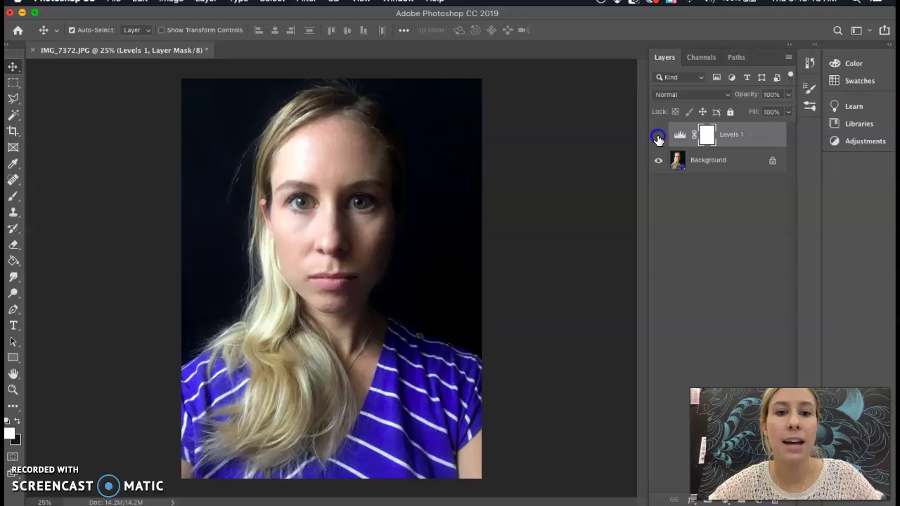
{"action": "left_click", "coordinate": [658, 138]}
{"action": "left_click", "coordinate": [658, 137]}
{"action": "left_click", "coordinate": [658, 138]}
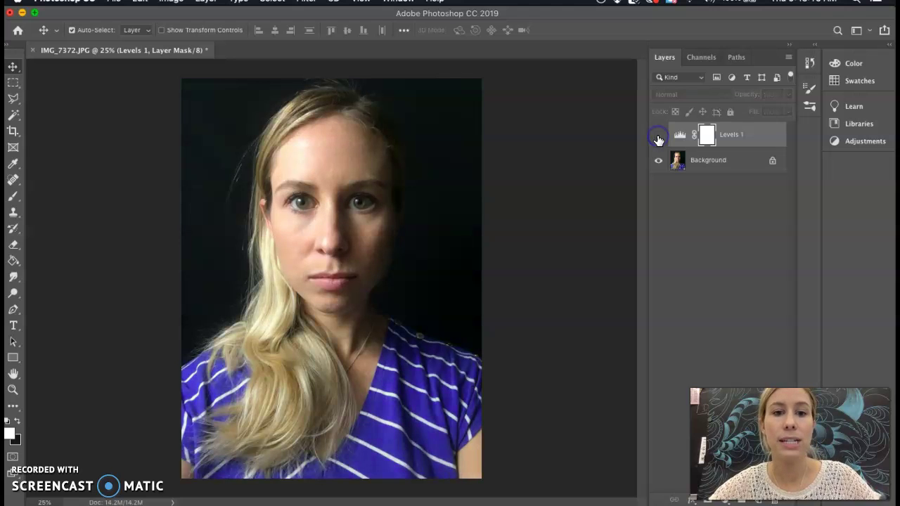
{"action": "left_click", "coordinate": [658, 137]}
{"action": "left_click", "coordinate": [658, 138]}
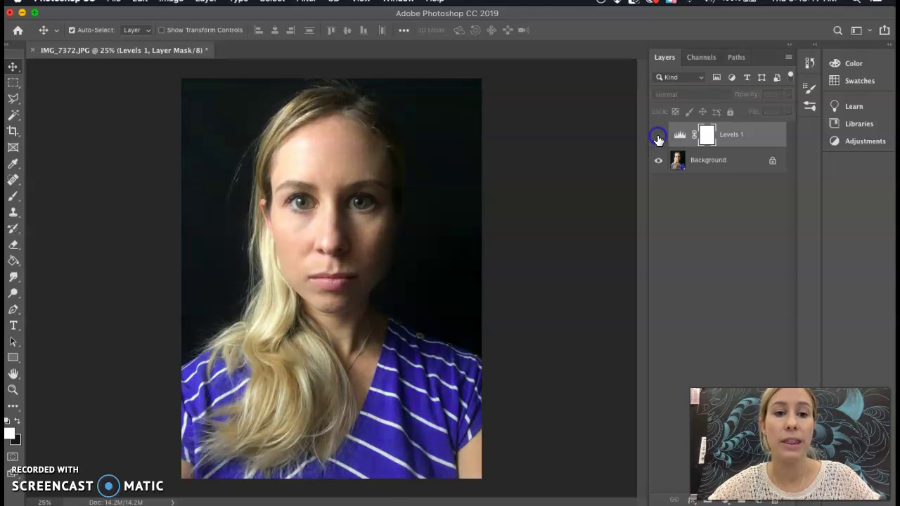
{"action": "left_click", "coordinate": [658, 138]}
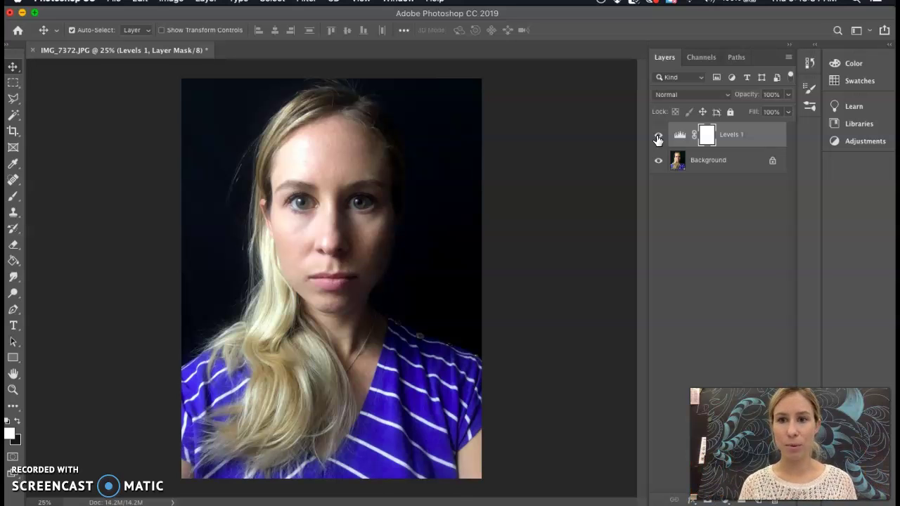
{"action": "left_click", "coordinate": [658, 136]}
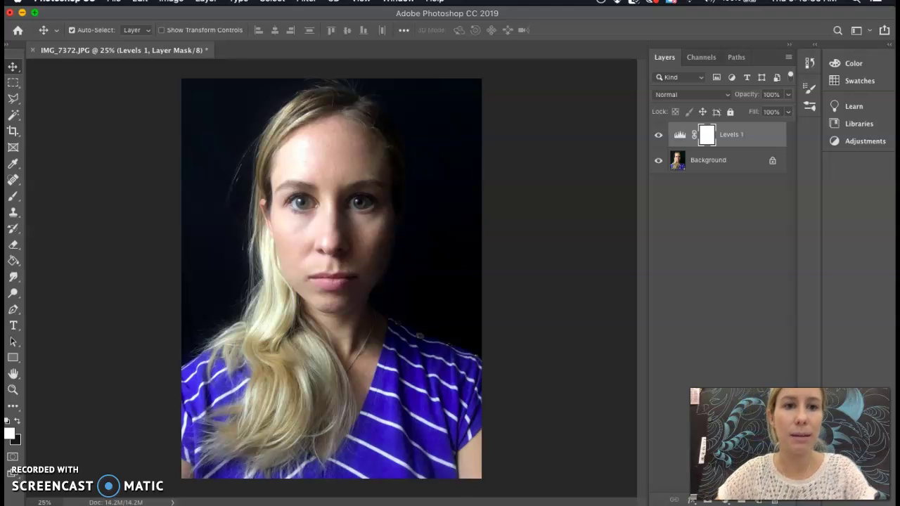
- Add a Curves 1 adjustment layer above Levels 1
{"action": "left_click", "coordinate": [205, 2]}
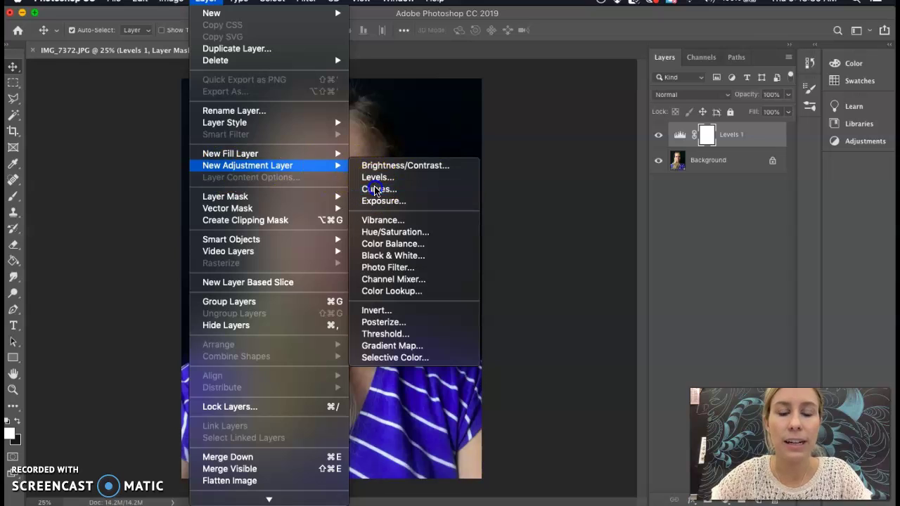
{"action": "left_click", "coordinate": [377, 189]}
{"action": "left_click", "coordinate": [478, 211]}
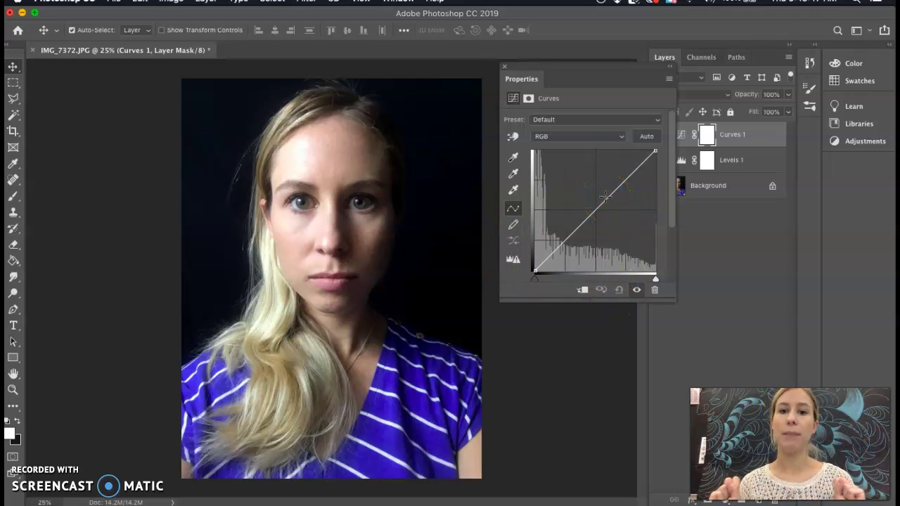
- Shape a gentle S-curve by lifting the highlights and lowering the shadows, then close Properties
{"action": "left_click_drag", "start_coordinate": [647, 154], "coordinate": [619, 189]}
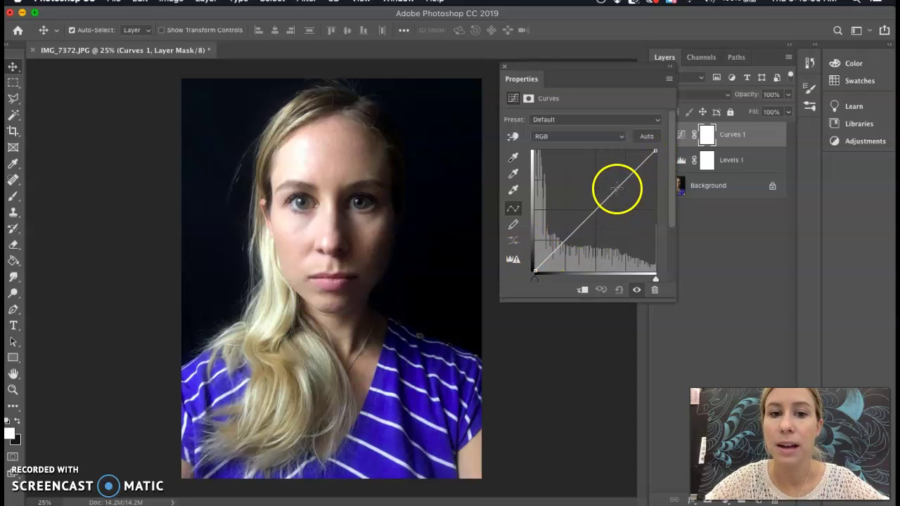
{"action": "left_click", "coordinate": [616, 187]}
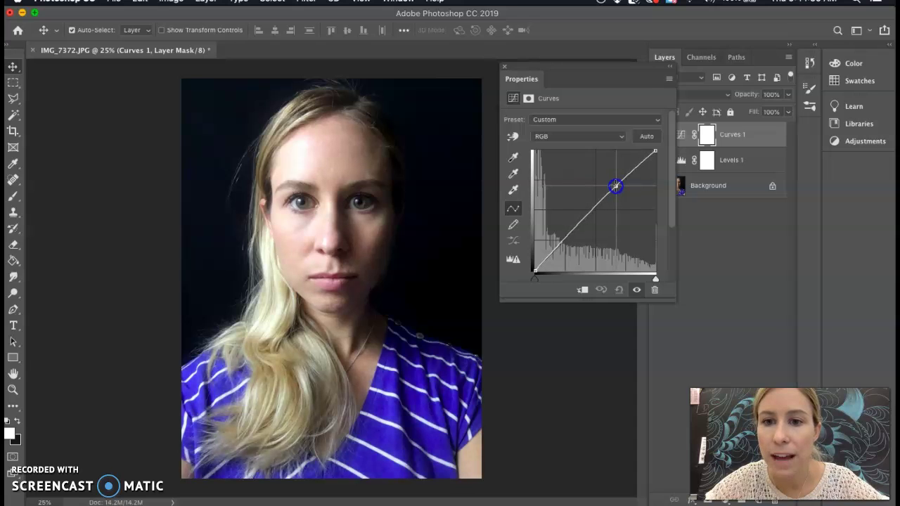
{"action": "left_click_drag", "start_coordinate": [615, 186], "coordinate": [616, 185]}
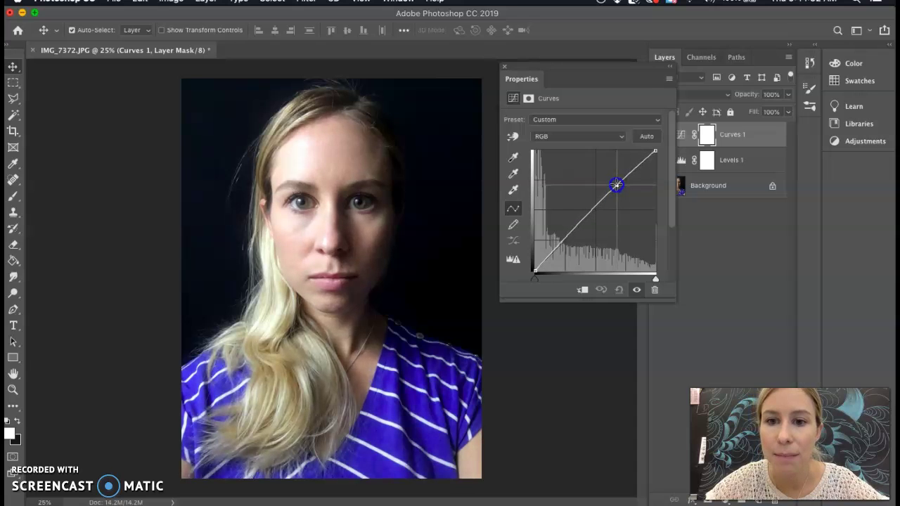
{"action": "left_click", "coordinate": [573, 230]}
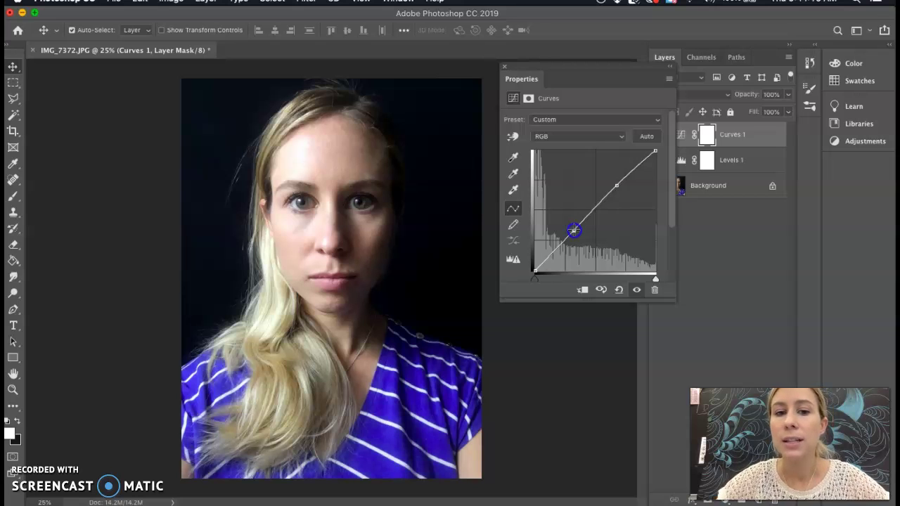
{"action": "left_click_drag", "start_coordinate": [574, 230], "coordinate": [574, 233]}
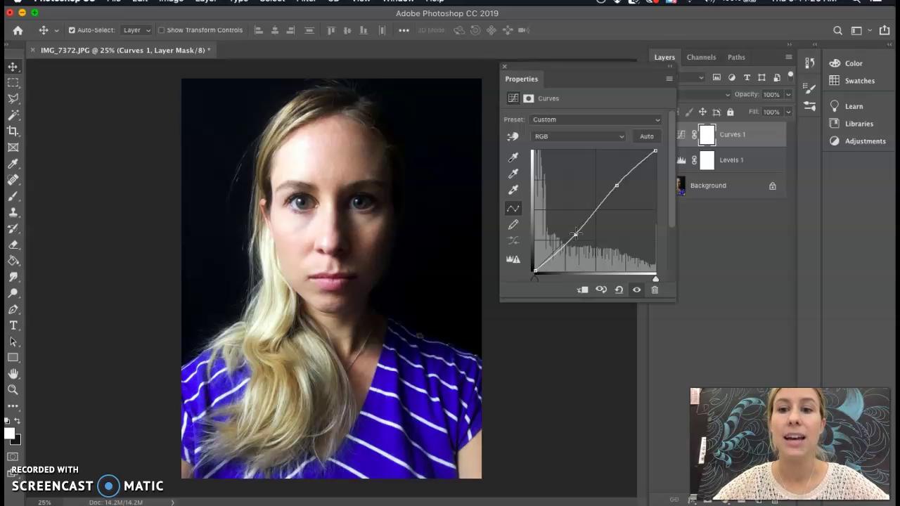
{"action": "left_click", "coordinate": [503, 67]}
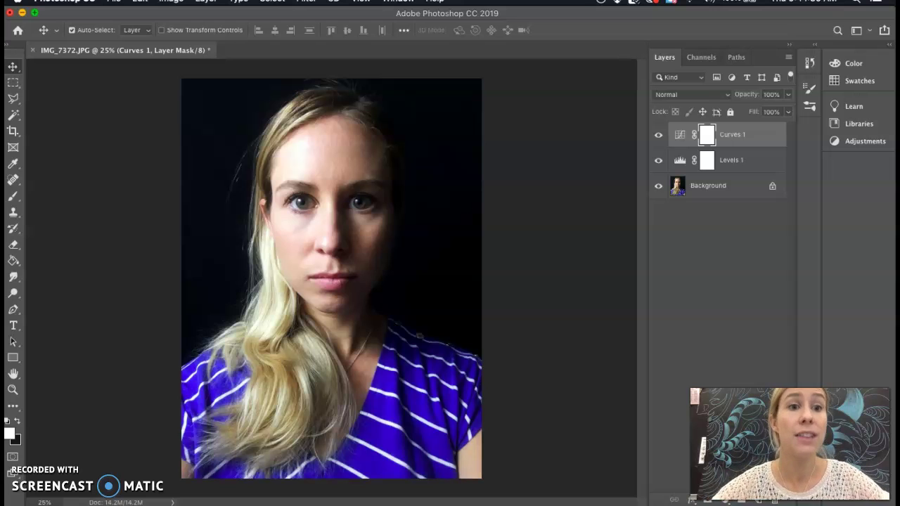
- Add a Black & White 1 adjustment layer to turn the portrait grayscale
{"action": "left_click", "coordinate": [205, 2]}
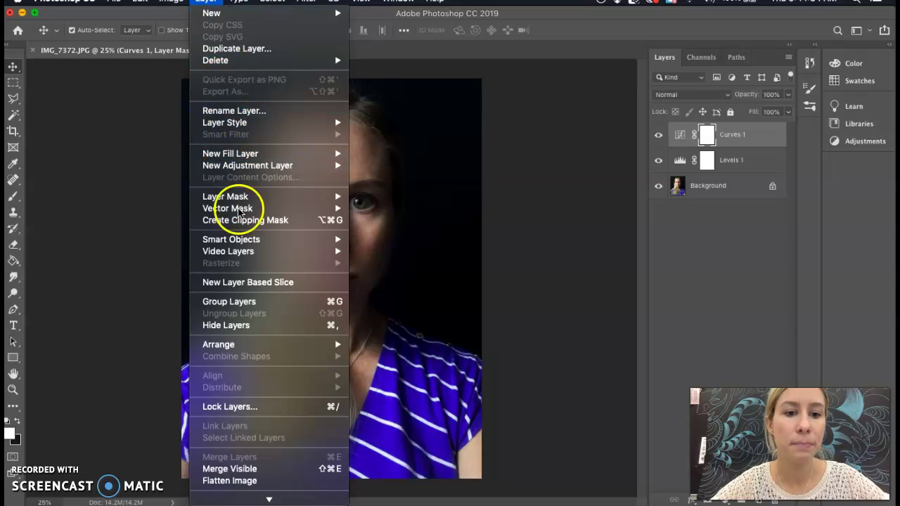
{"action": "mouse_move", "coordinate": [244, 168]}
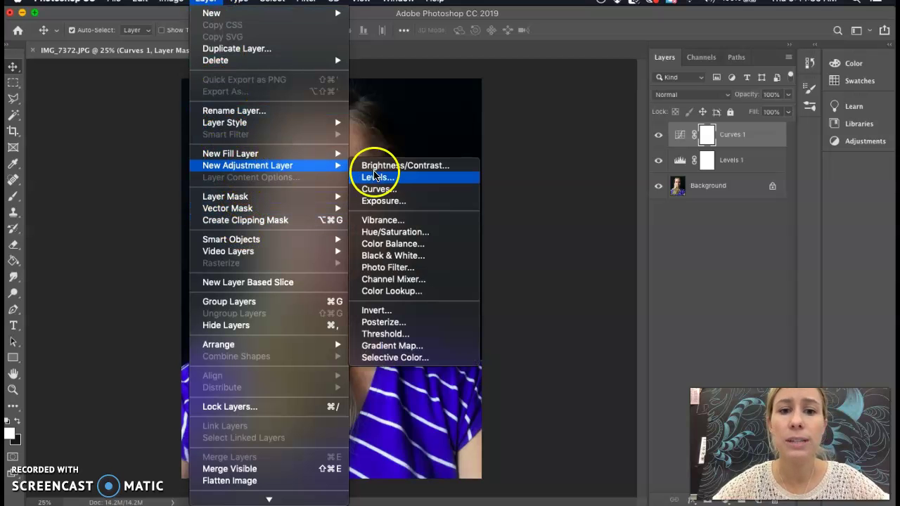
{"action": "left_click", "coordinate": [409, 255]}
{"action": "left_click", "coordinate": [478, 212]}
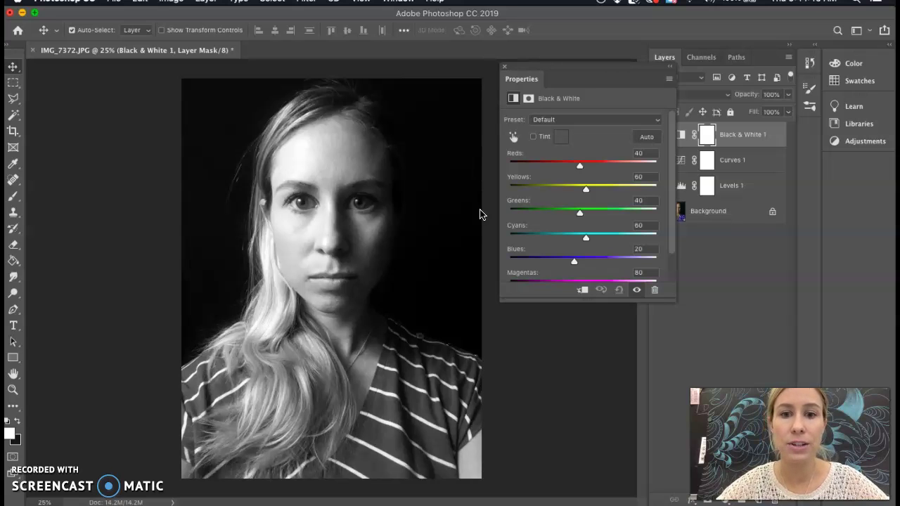
- Lower the Reds slider to -7 to darken reds in the grayscale conversion
{"action": "scroll", "coordinate": [561, 173], "scroll_direction": "down", "scroll_amount": 1}
{"action": "scroll", "coordinate": [561, 168], "scroll_direction": "up", "scroll_amount": 1}
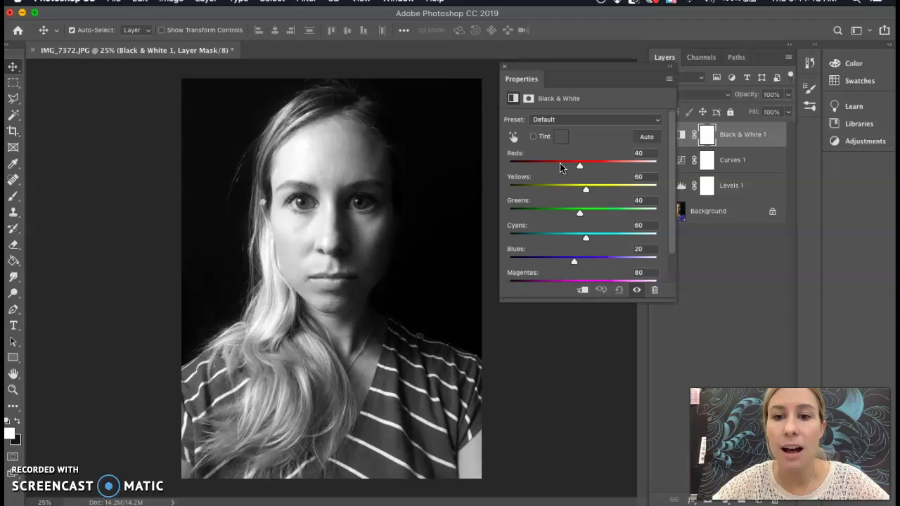
{"action": "left_click_drag", "start_coordinate": [580, 166], "coordinate": [590, 258]}
{"action": "scroll", "coordinate": [574, 265], "scroll_direction": "down", "scroll_amount": 2}
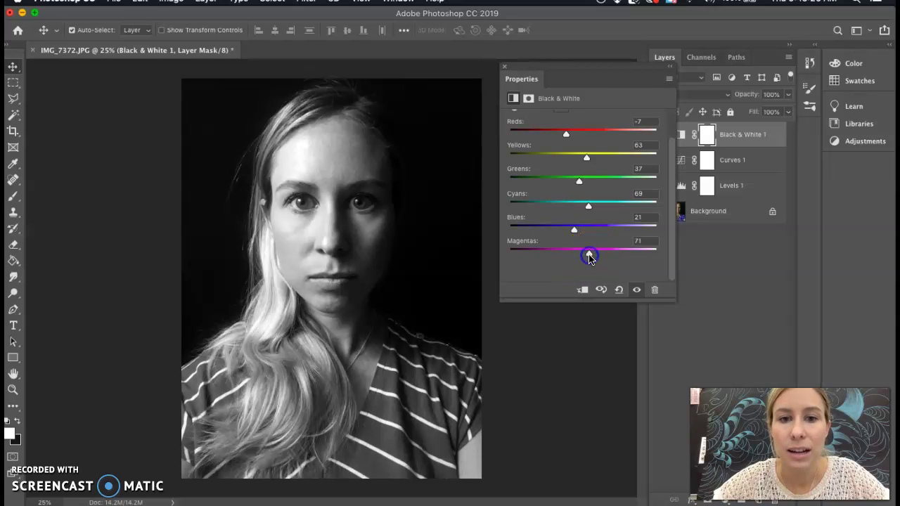
{"action": "left_click", "coordinate": [504, 66]}
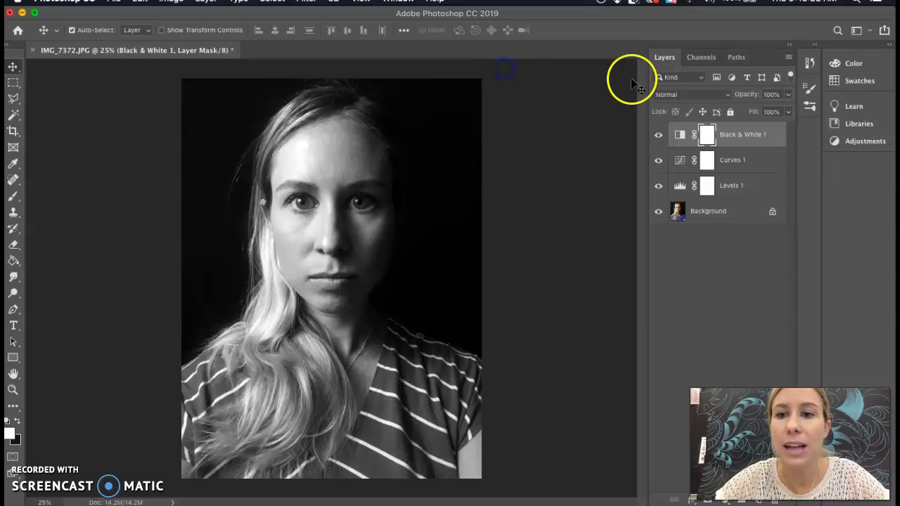
{"action": "left_click", "coordinate": [658, 134]}
{"action": "left_click", "coordinate": [658, 135]}
{"action": "left_click", "coordinate": [660, 159]}
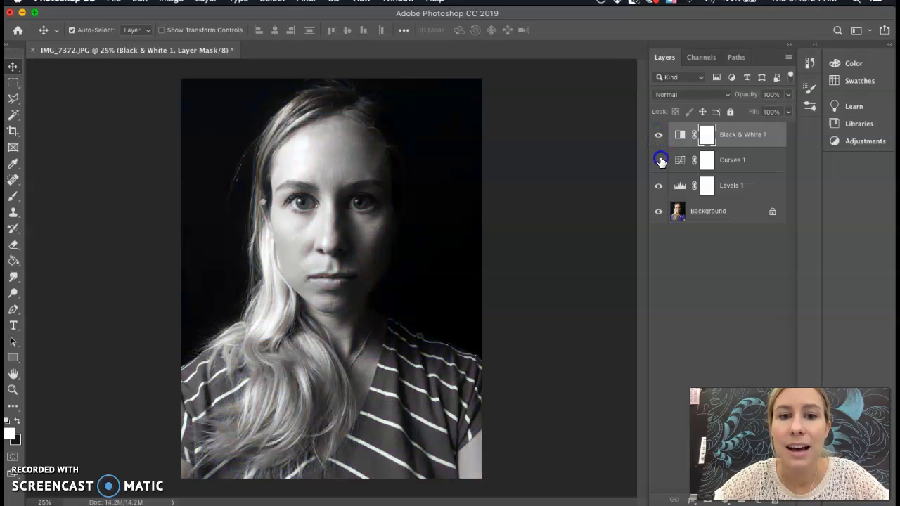
{"action": "left_click", "coordinate": [660, 159]}
{"action": "left_click", "coordinate": [659, 186]}
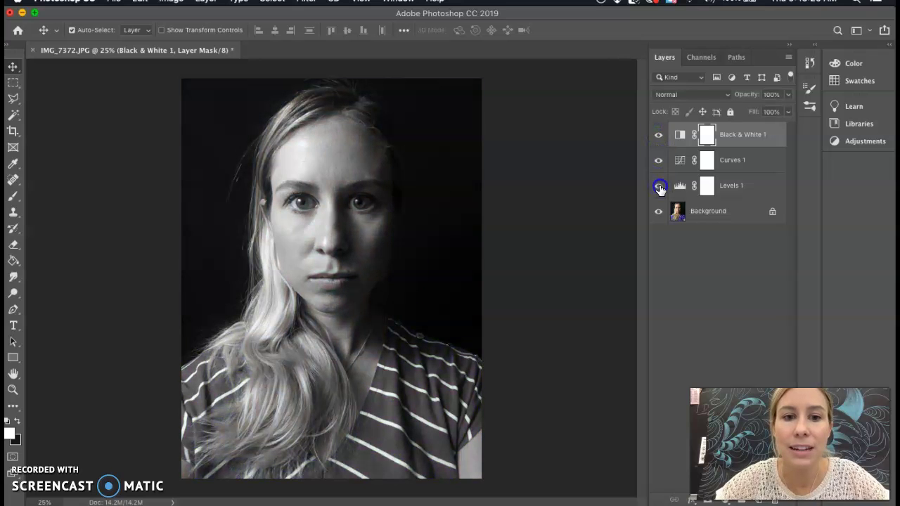
{"action": "left_click", "coordinate": [658, 186]}
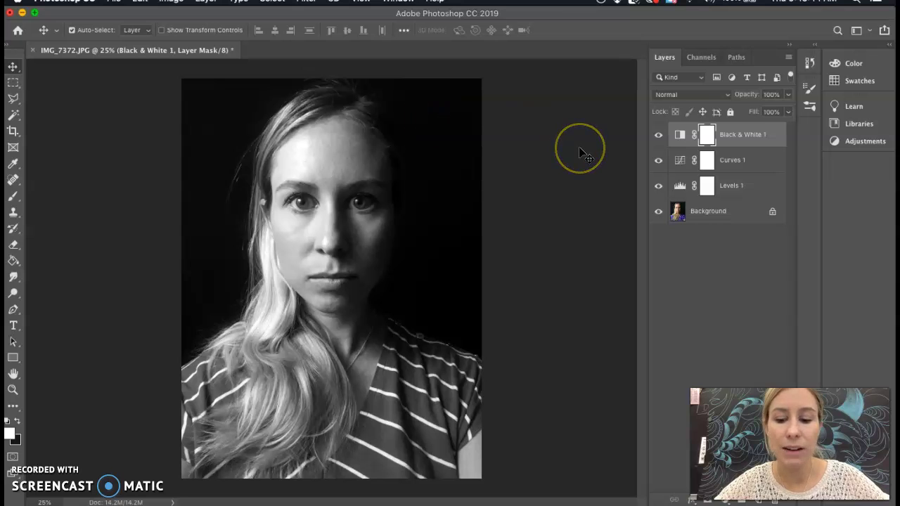
- Zoom to 100% on the face, pan across the eyes and nose, then zoom back out
{"action": "key", "text": "super+equal"}
{"action": "key", "text": "super+equal"}
{"action": "key", "text": "super+equal"}
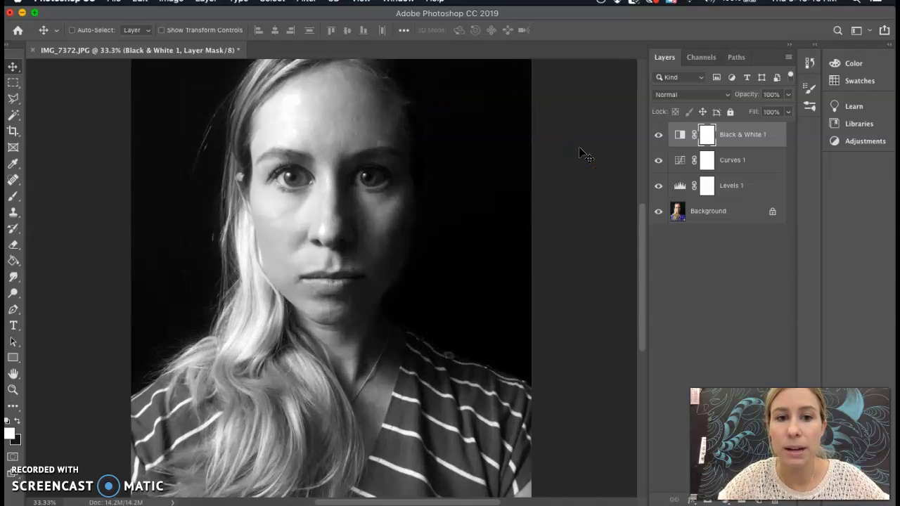
{"action": "key", "text": "super+equal"}
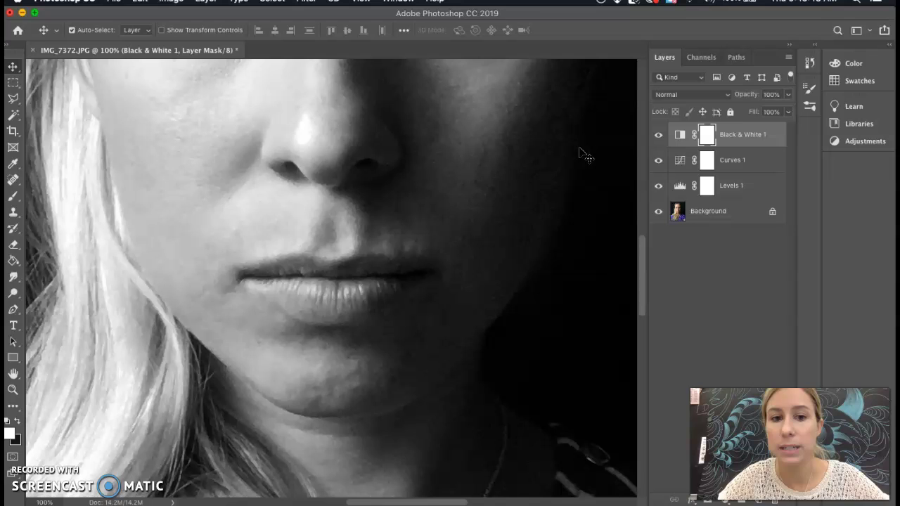
{"action": "scroll", "coordinate": [584, 155], "scroll_direction": "up", "scroll_amount": 10}
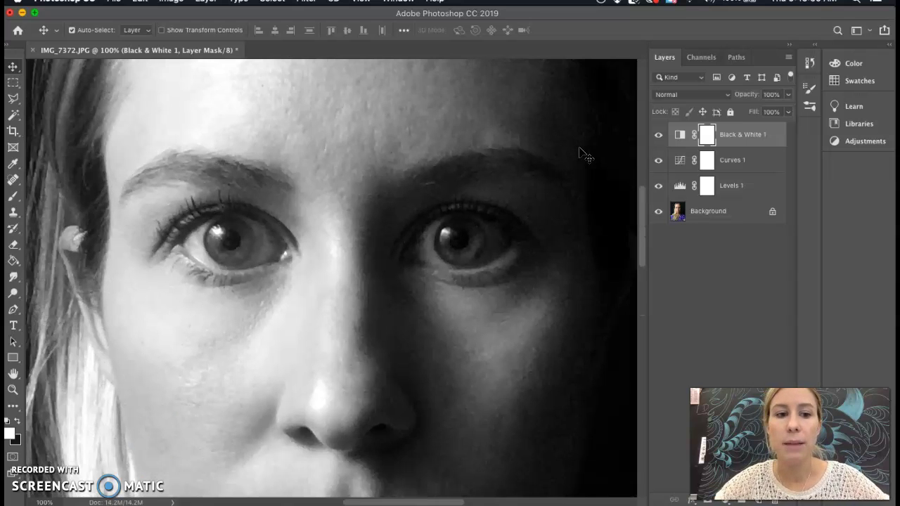
{"action": "scroll", "coordinate": [584, 154], "scroll_direction": "up", "scroll_amount": 3}
{"action": "scroll", "coordinate": [584, 154], "scroll_direction": "right", "scroll_amount": 3}
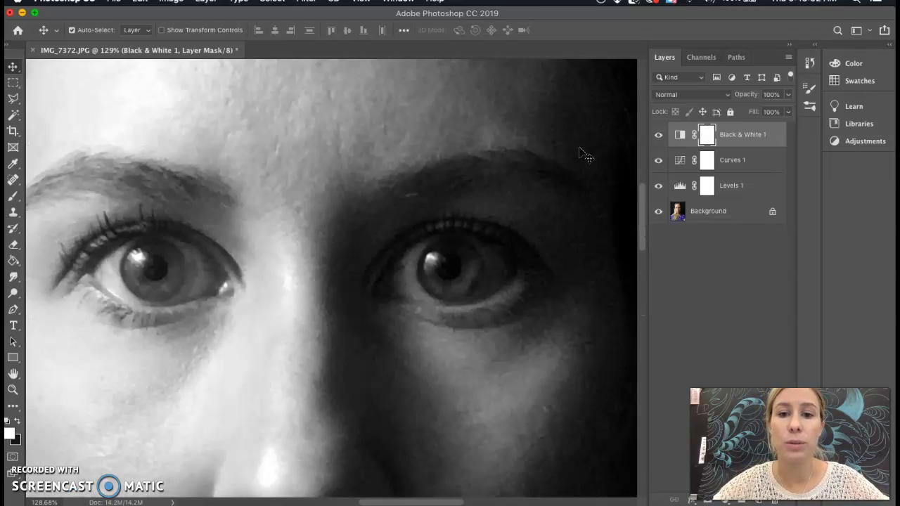
{"action": "scroll", "coordinate": [584, 154], "scroll_direction": "right", "scroll_amount": 3}
{"action": "scroll", "coordinate": [584, 155], "scroll_direction": "down", "scroll_amount": 5}
{"action": "scroll", "coordinate": [584, 155], "scroll_direction": "left", "scroll_amount": 6}
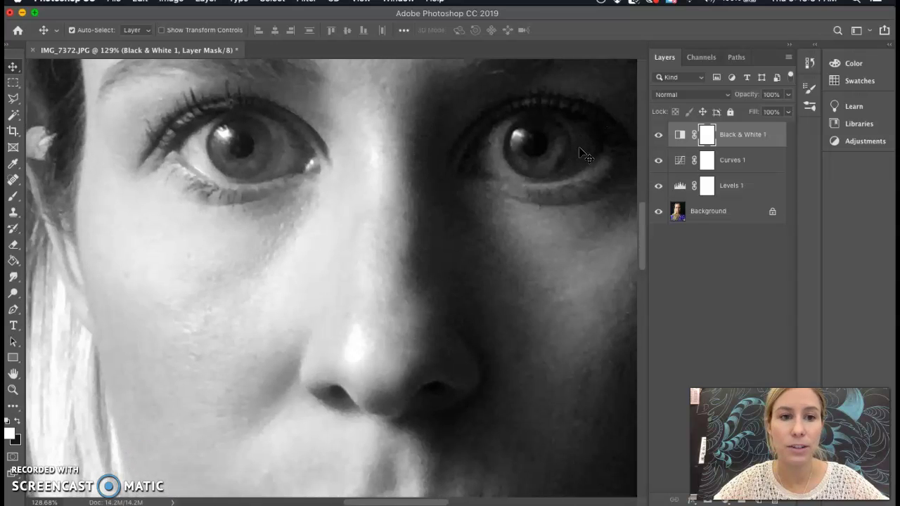
{"action": "scroll", "coordinate": [584, 155], "scroll_direction": "up", "scroll_amount": 2}
{"action": "scroll", "coordinate": [584, 155], "scroll_direction": "right", "scroll_amount": 2}
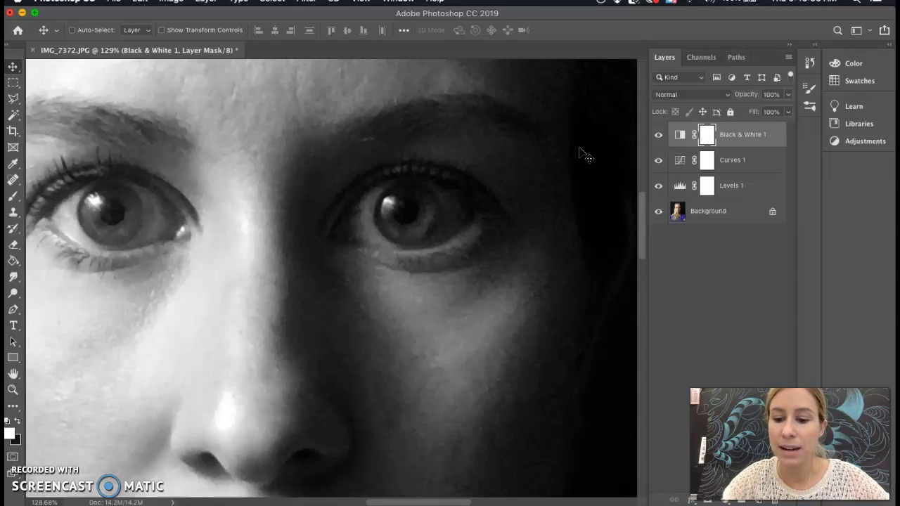
{"action": "scroll", "coordinate": [584, 154], "scroll_direction": "right", "scroll_amount": 2}
{"action": "key", "text": "super+minus"}
{"action": "key", "text": "super+minus"}
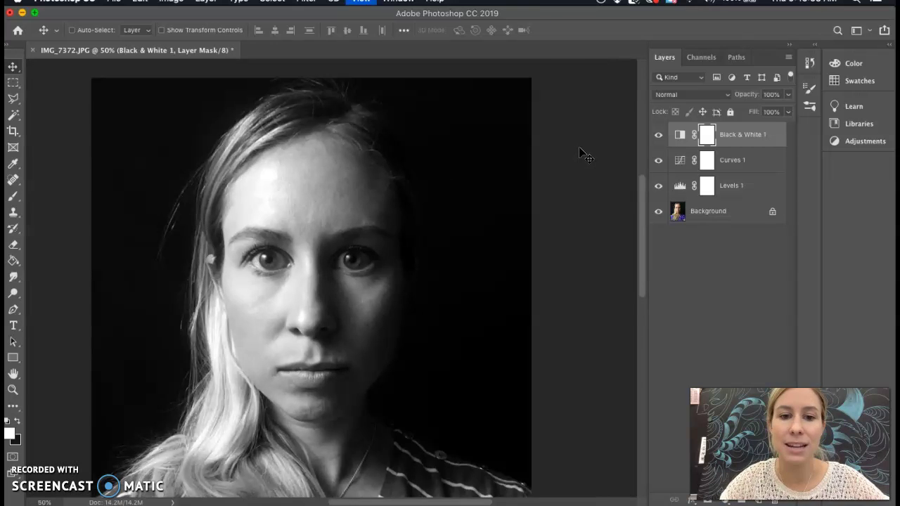